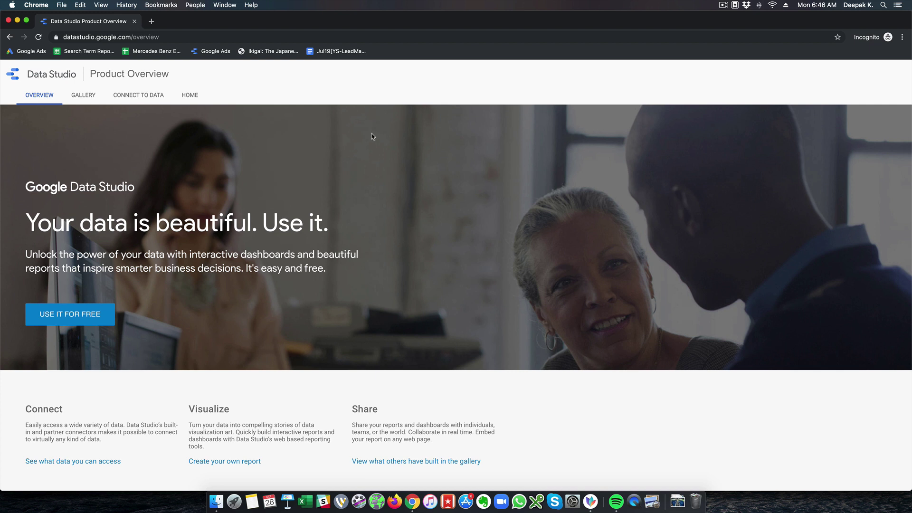
From the gallery, open The Next Ad report in a new tab and the Opioids report, then view The Next Ad
click(78, 100)
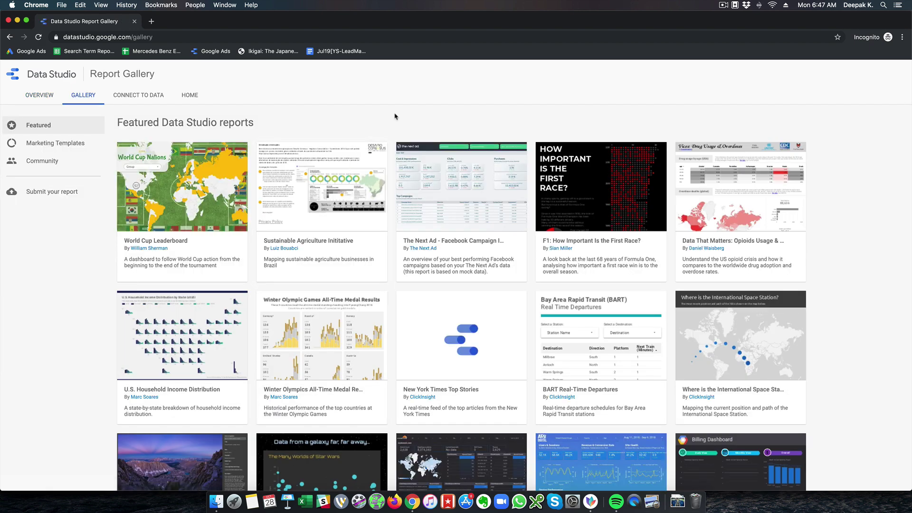
right_click(460, 170)
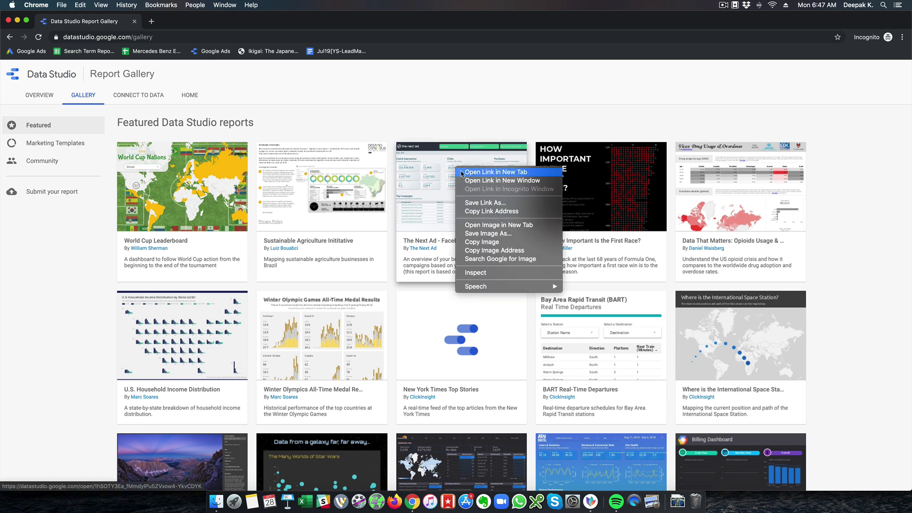
click(494, 172)
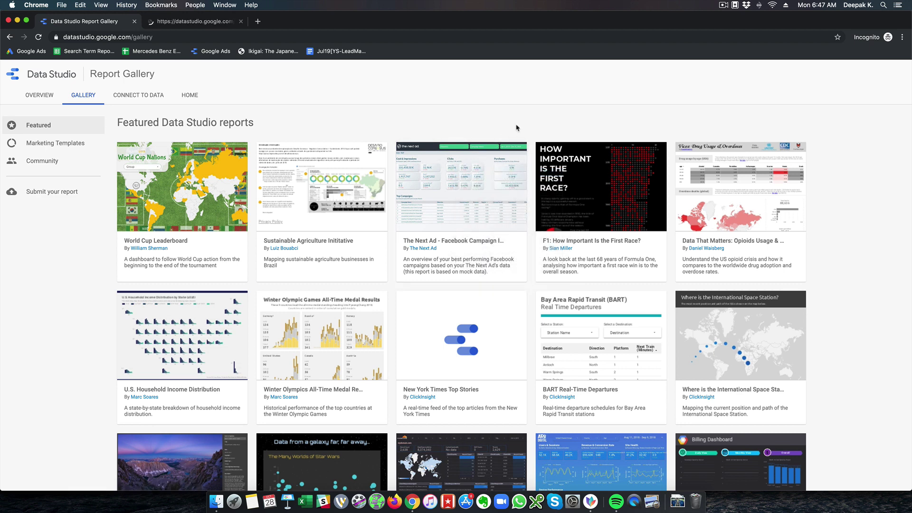
click(690, 191)
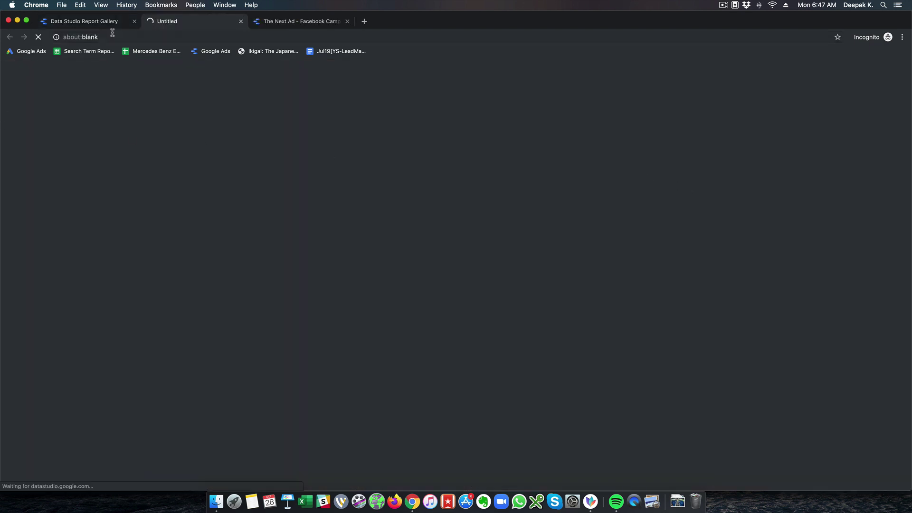
click(277, 24)
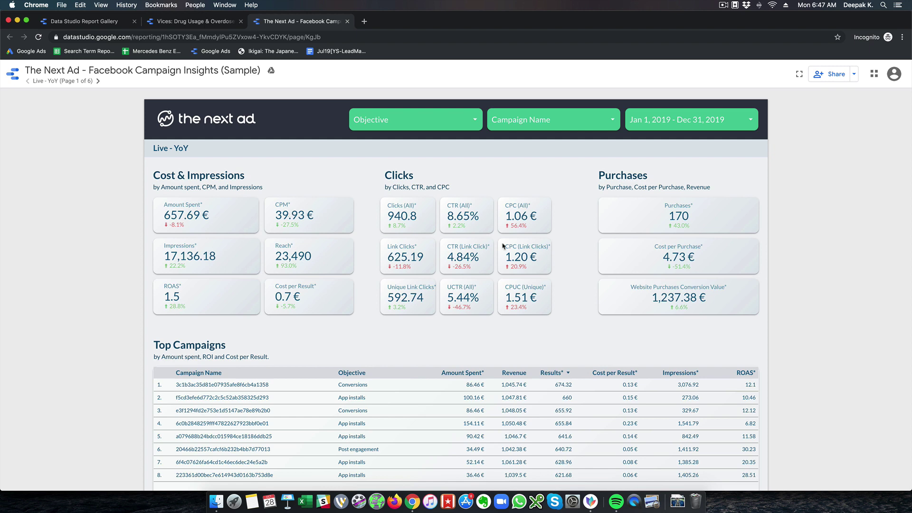
Exclude App installs from The Next Ad report's Objective filter
scroll(548, 187, down, 3)
scroll(548, 188, up, 3)
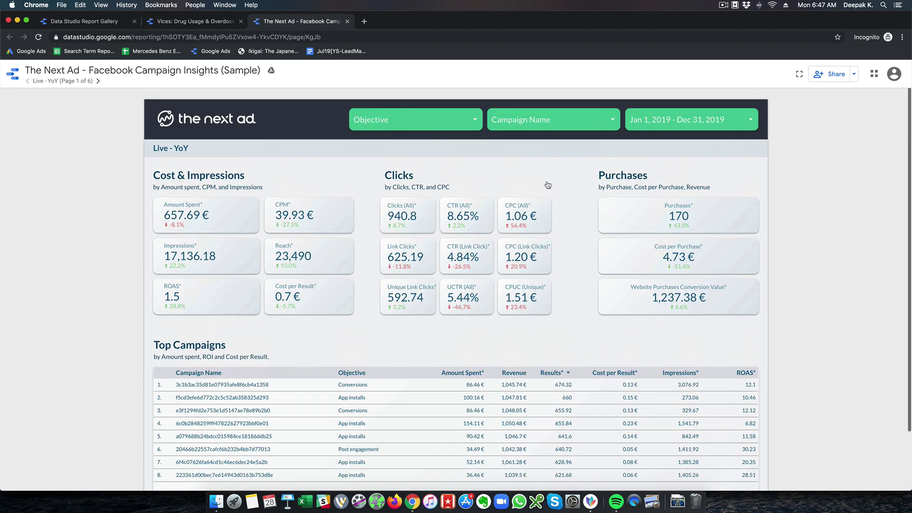
click(459, 125)
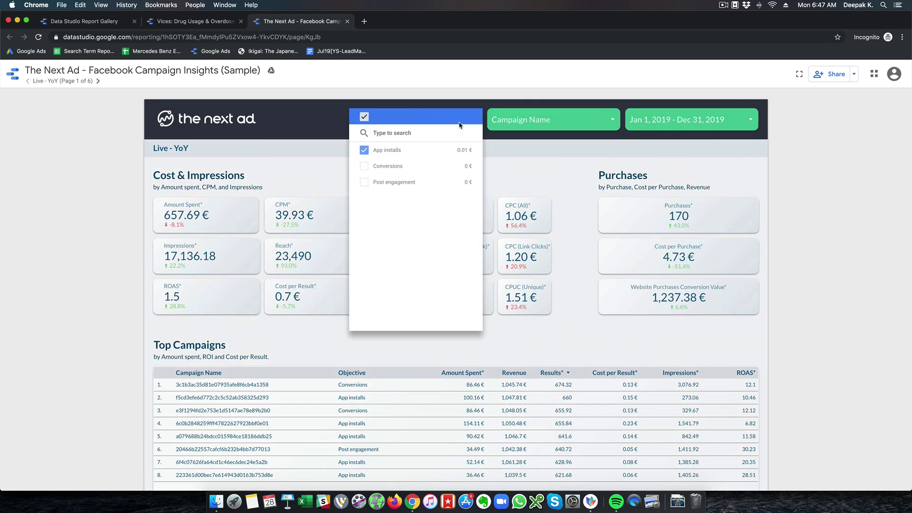
click(364, 150)
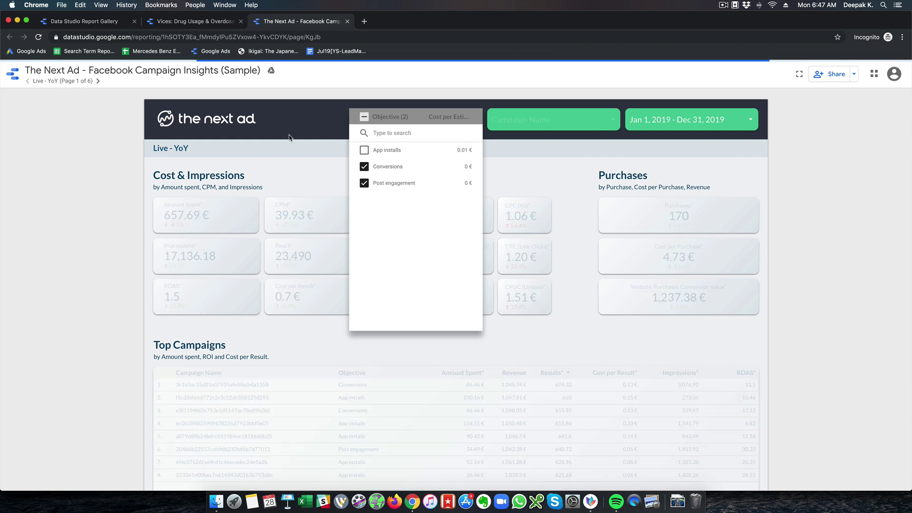
Check the Campaign Name list and date range without changes, then view the drug usage report
click(599, 125)
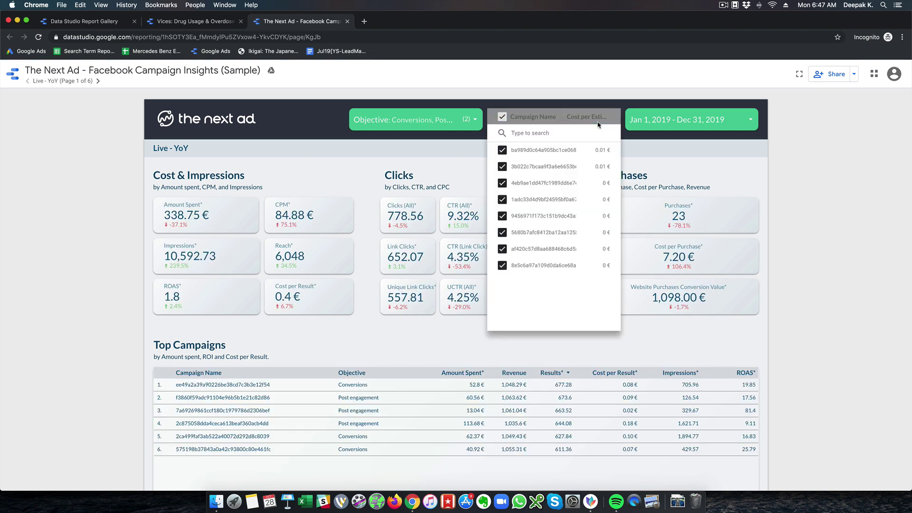
click(673, 122)
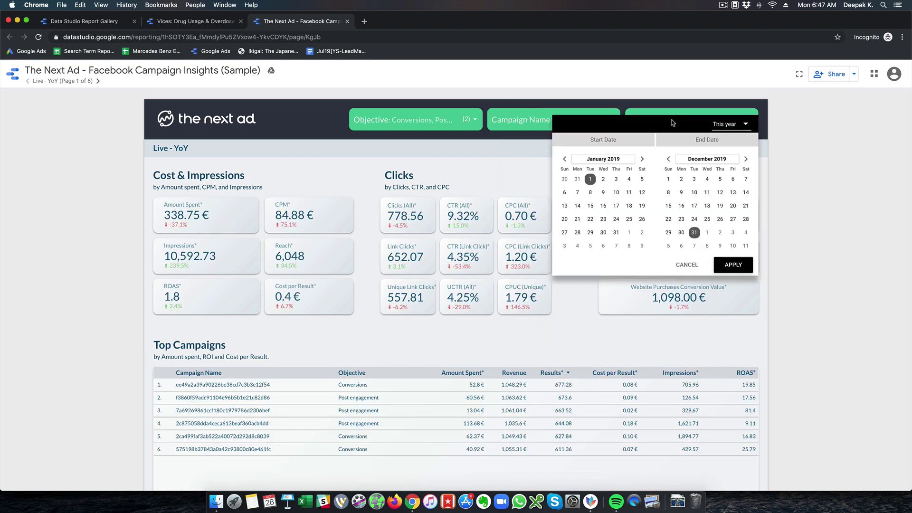
click(439, 153)
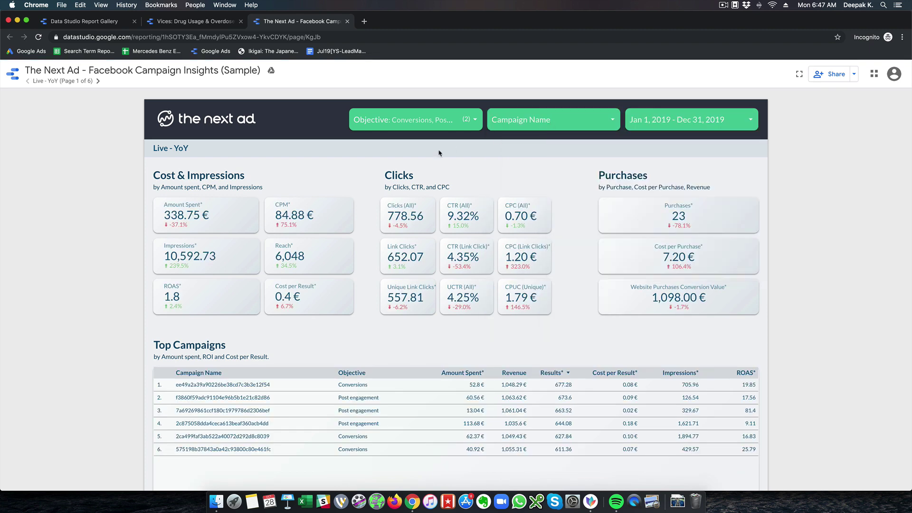
click(183, 23)
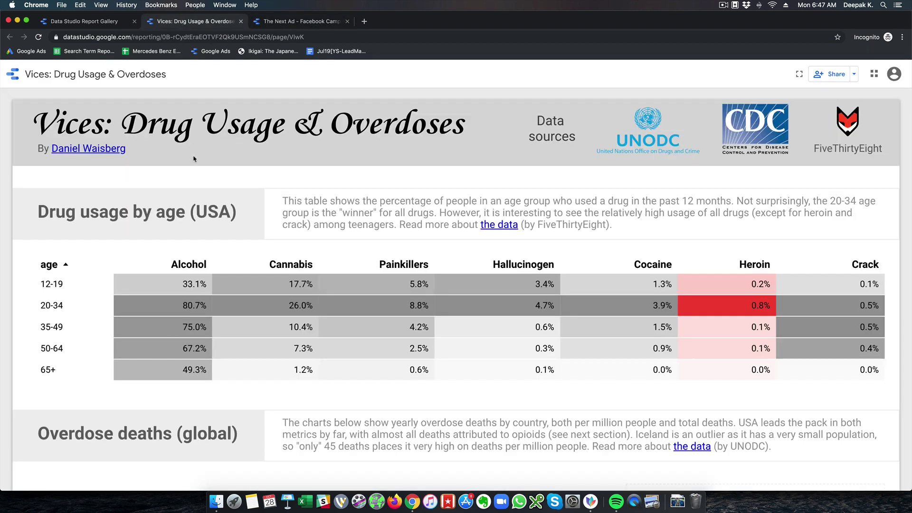
Scroll down the Vices report to the USA opioid deaths map
scroll(195, 158, down, 5)
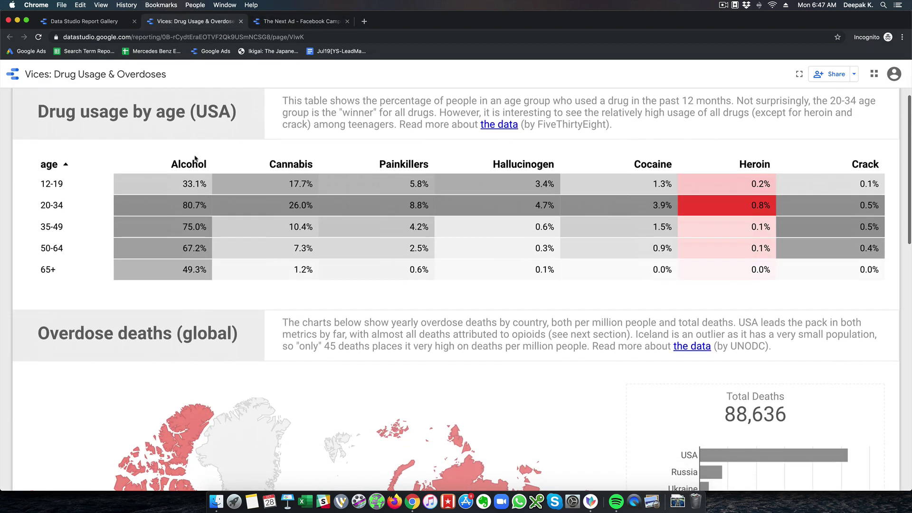
scroll(195, 158, down, 2)
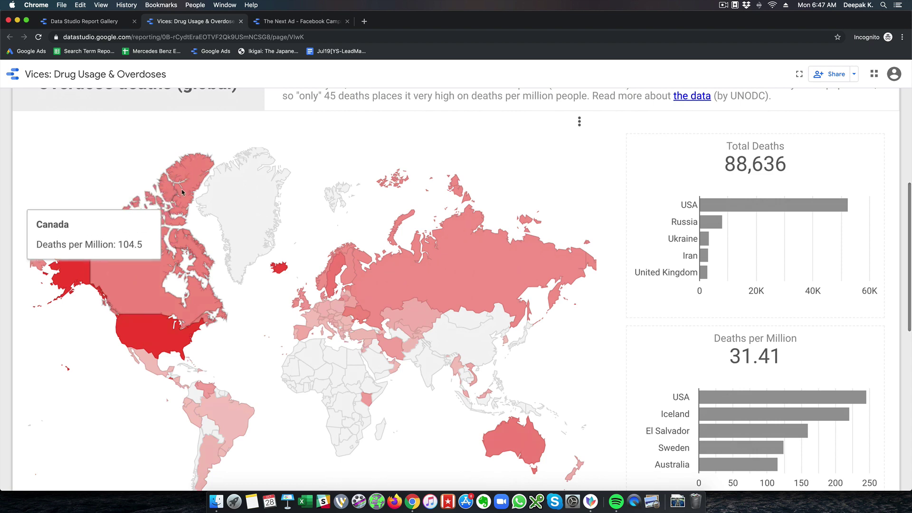
mouse_move(448, 276)
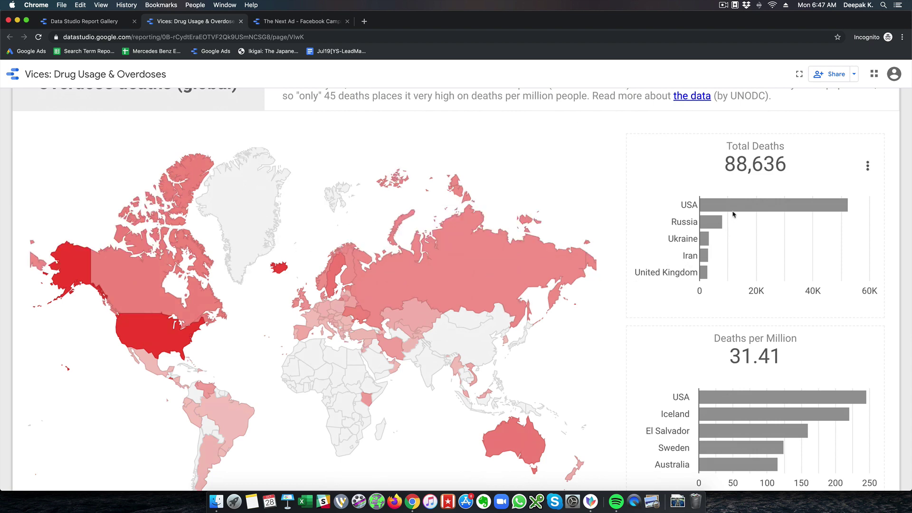
mouse_move(733, 211)
scroll(733, 212, down, 4)
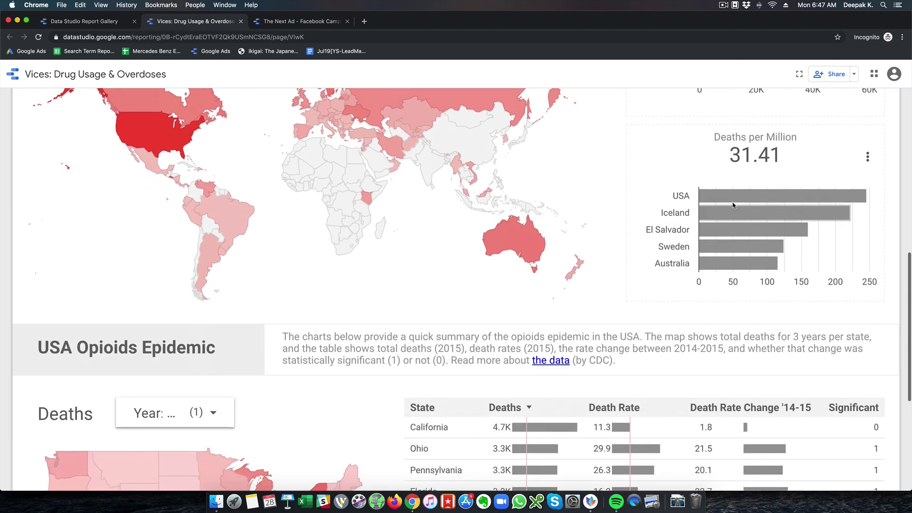
scroll(603, 304, down, 3)
scroll(604, 304, down, 2)
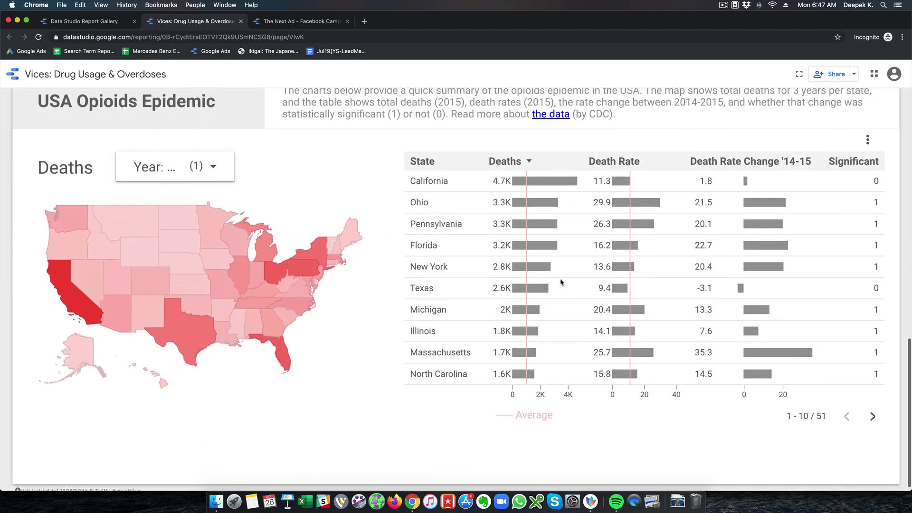
Set the opioid deaths map's Year filter to 2014 and scroll back up
click(221, 174)
click(155, 209)
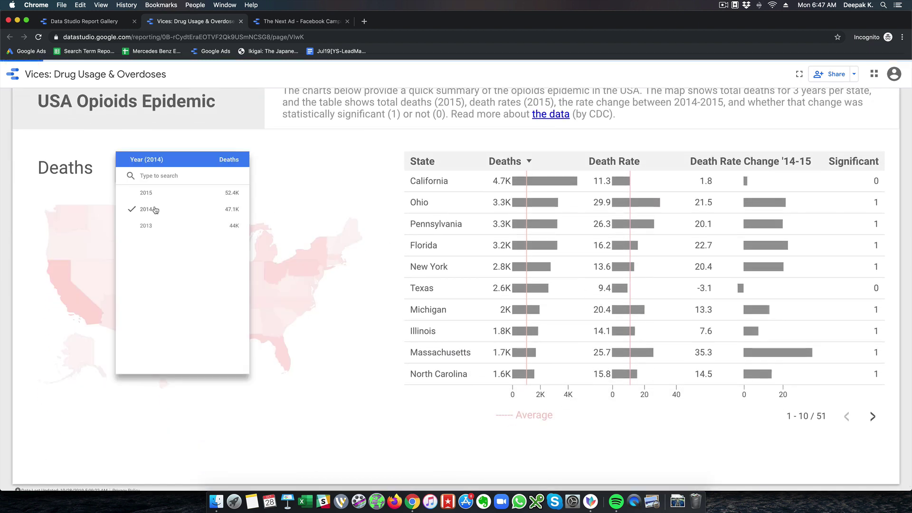
click(393, 188)
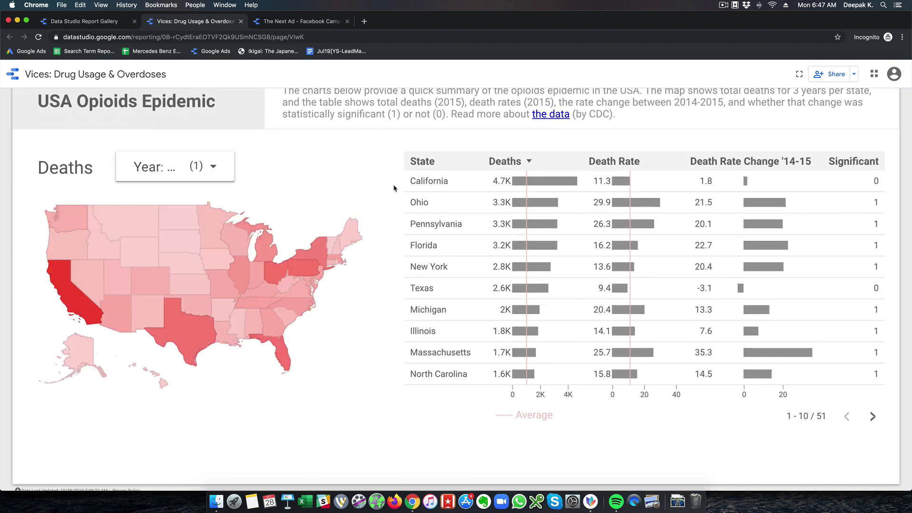
scroll(394, 189, up, 8)
scroll(393, 188, up, 10)
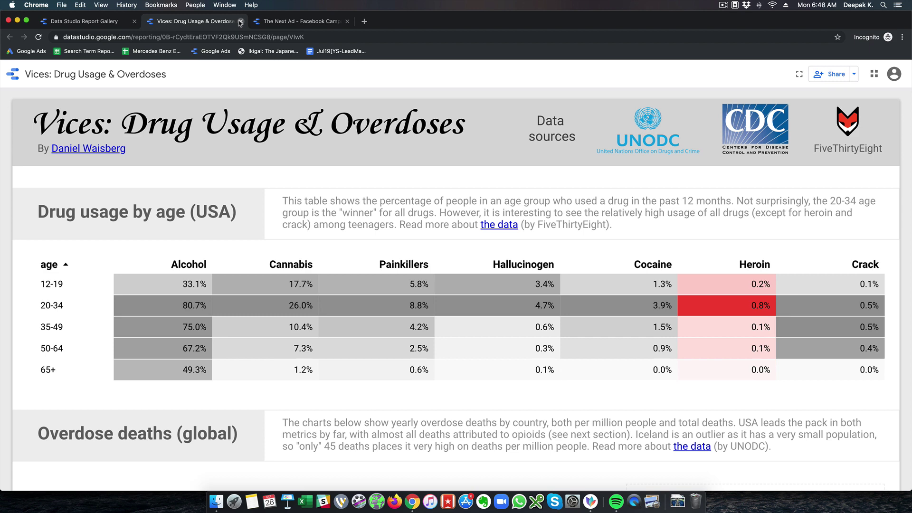
Close the drug usage, The Next Ad and Report Gallery tabs, then show the Google Ads overview
click(240, 22)
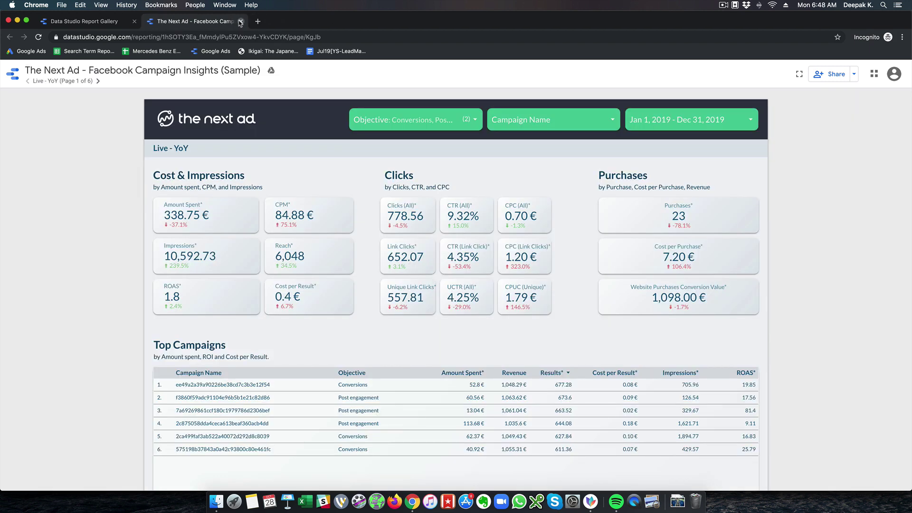
click(240, 22)
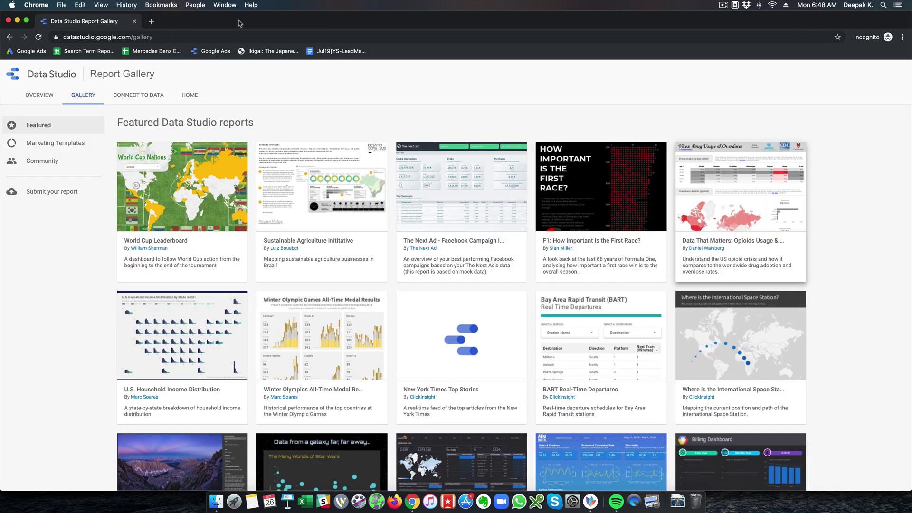
click(135, 22)
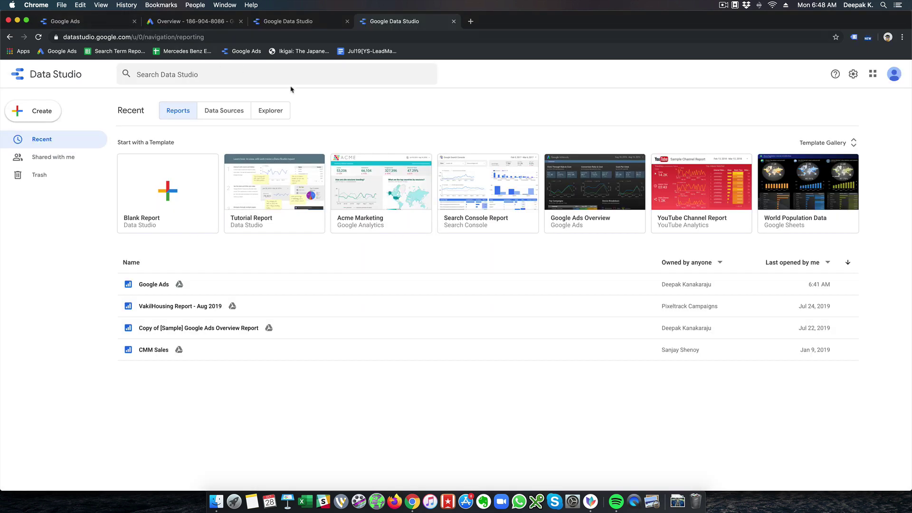
click(177, 22)
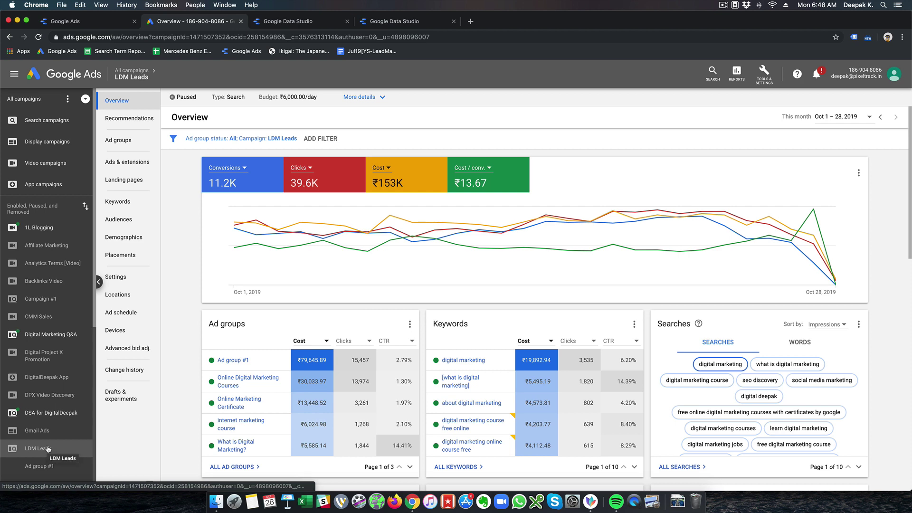
Compare the LDM Leads overview for This month and last month (Sep 1–30, 2019)
click(819, 118)
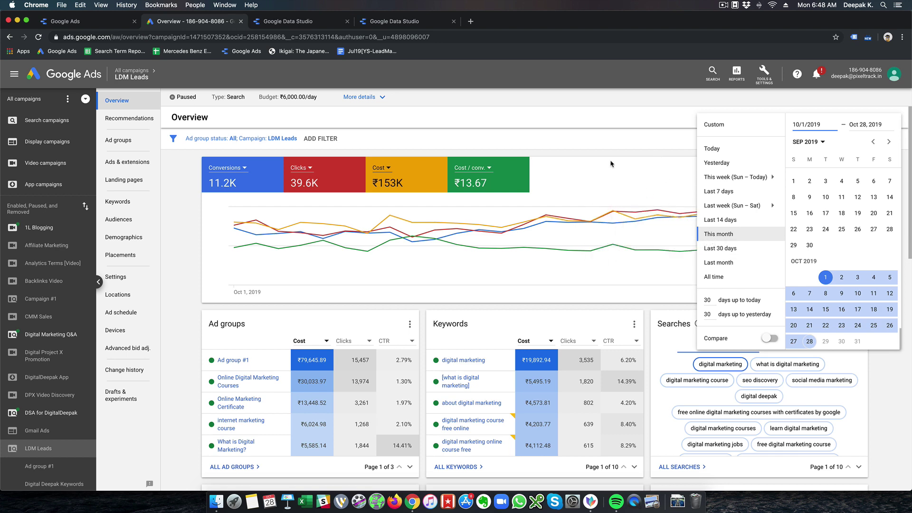
click(712, 238)
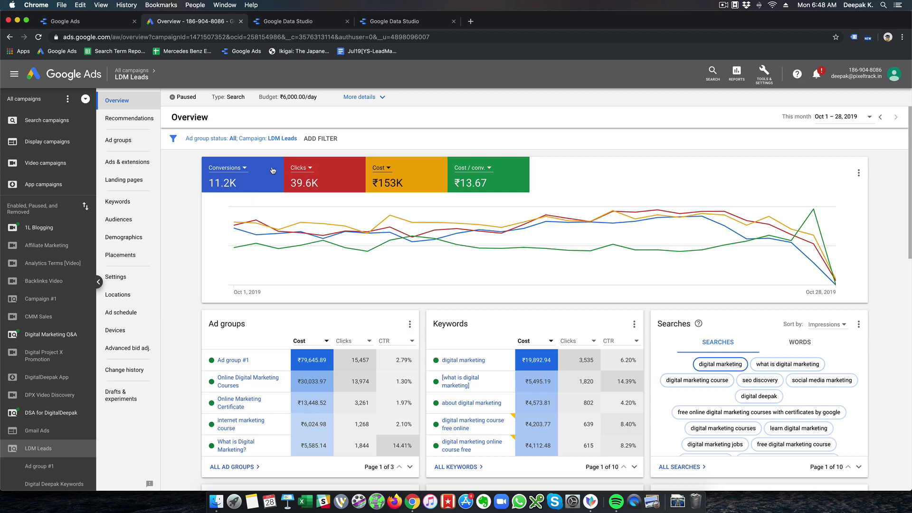
click(837, 121)
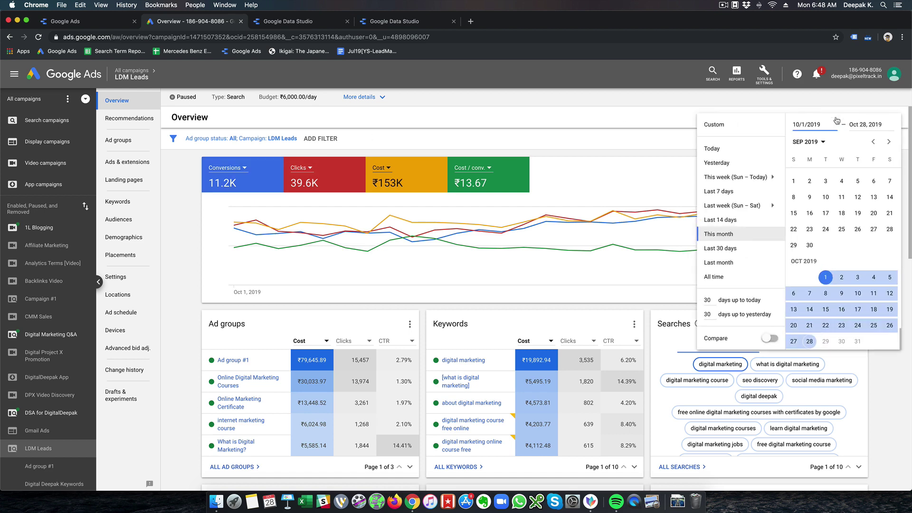
click(736, 265)
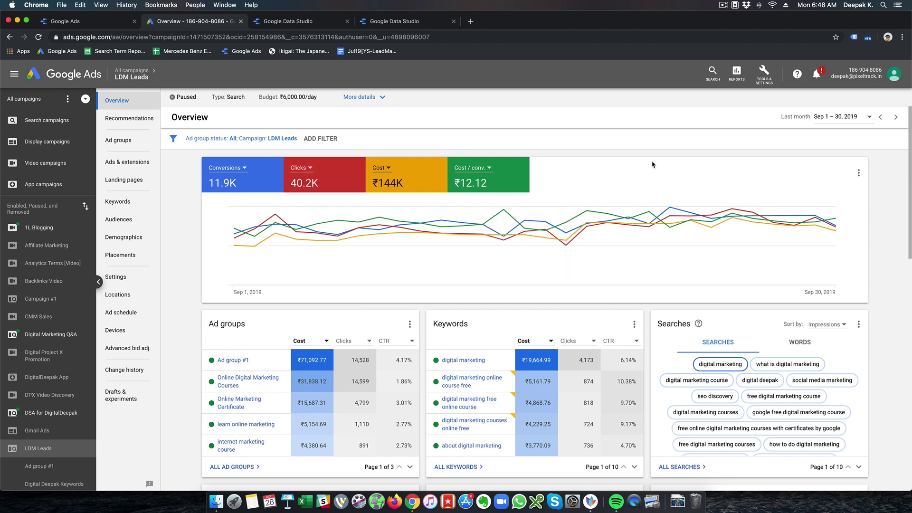
Set the date range back to this month (October) and scroll through the overview cards
click(846, 120)
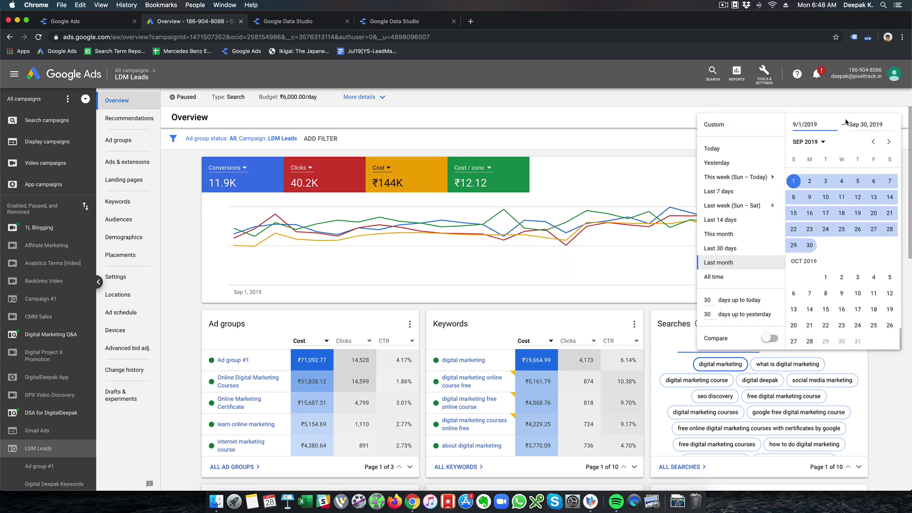
click(754, 235)
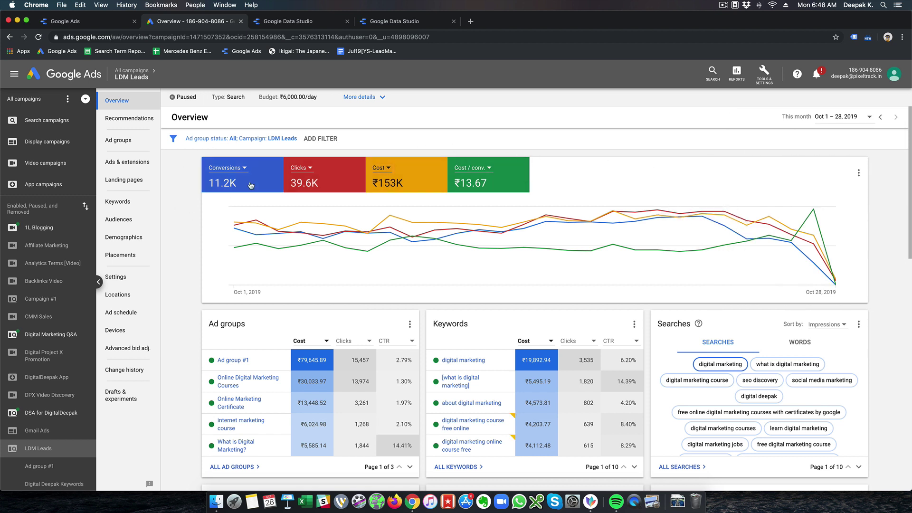
scroll(335, 234, down, 1)
scroll(335, 233, down, 7)
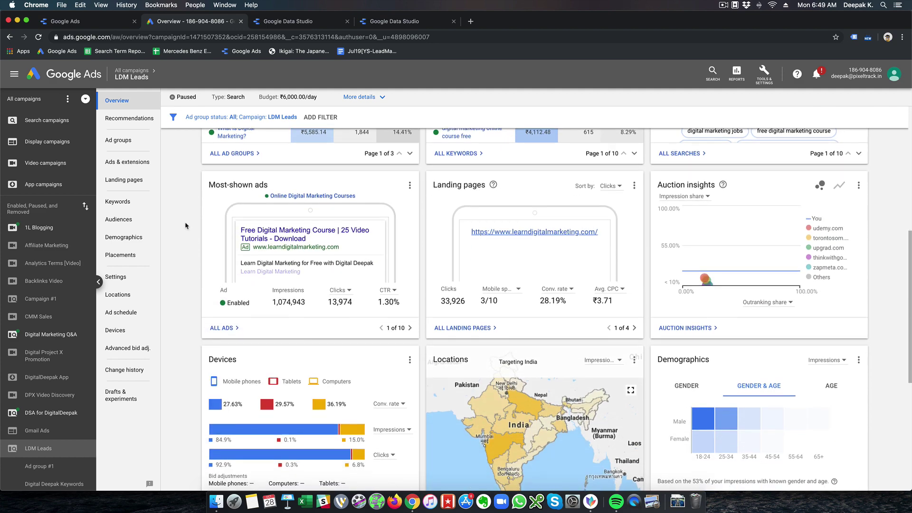
scroll(190, 227, down, 6)
scroll(185, 226, up, 13)
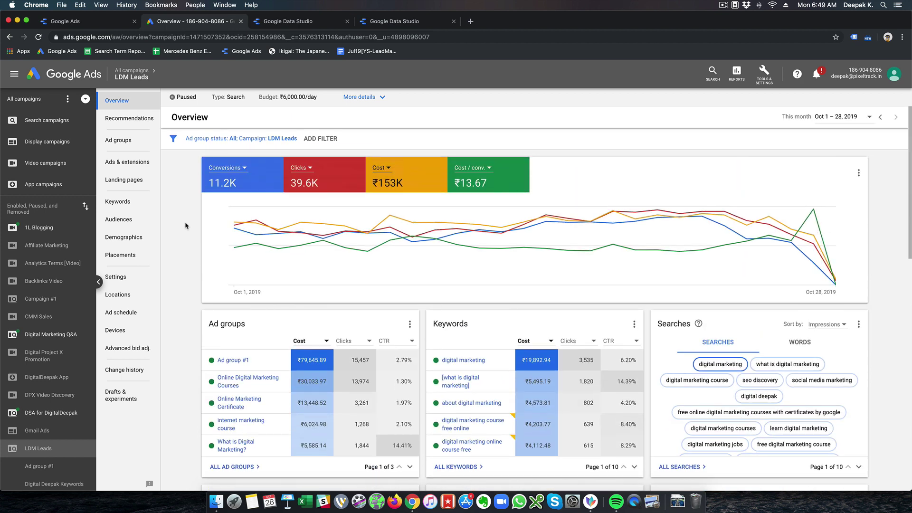
Return to the Learn Digital Marketing Leads report and scroll down to the Top Keywords (Past 28 Days) table
click(114, 27)
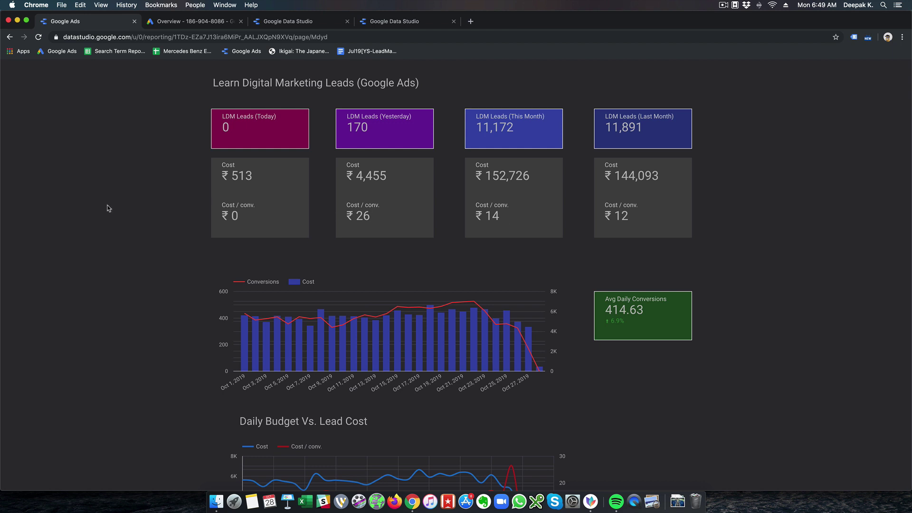
scroll(109, 208, down, 3)
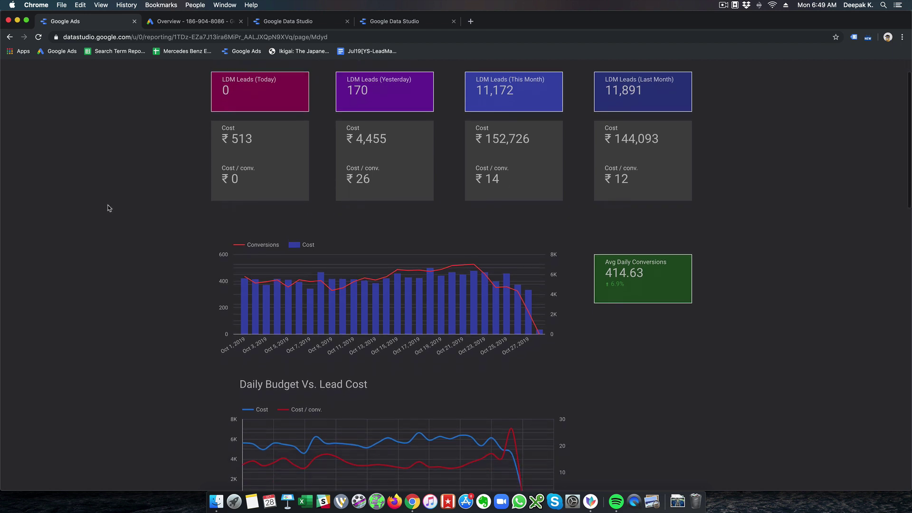
scroll(110, 206, down, 2)
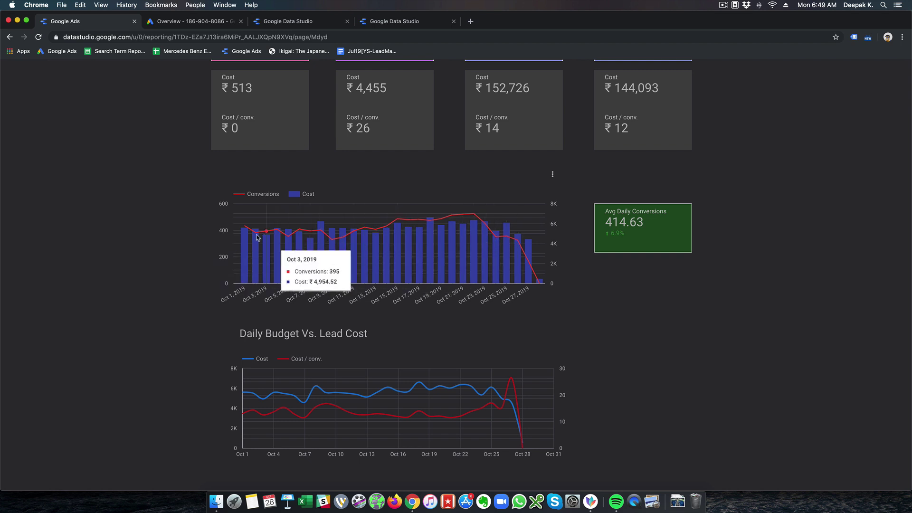
scroll(182, 231, down, 3)
scroll(182, 231, down, 4)
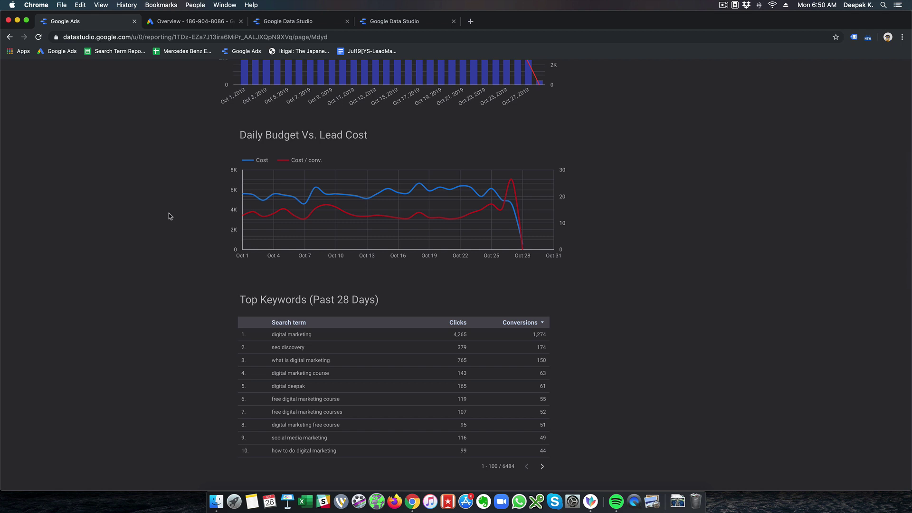
mouse_move(256, 220)
scroll(170, 188, down, 5)
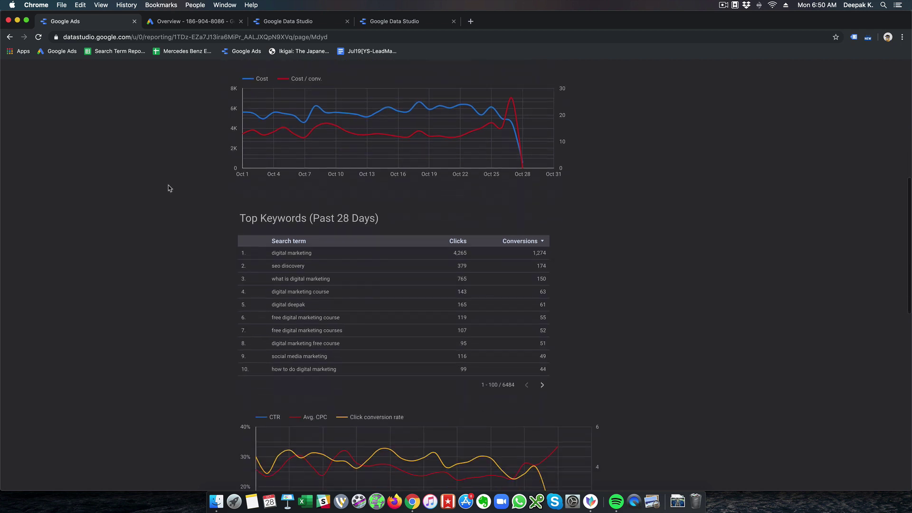
scroll(330, 199, down, 10)
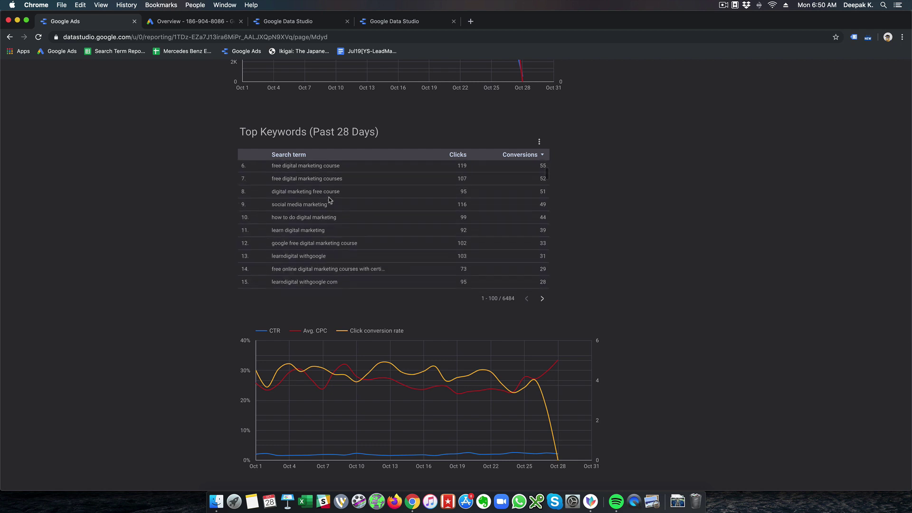
scroll(330, 199, up, 10)
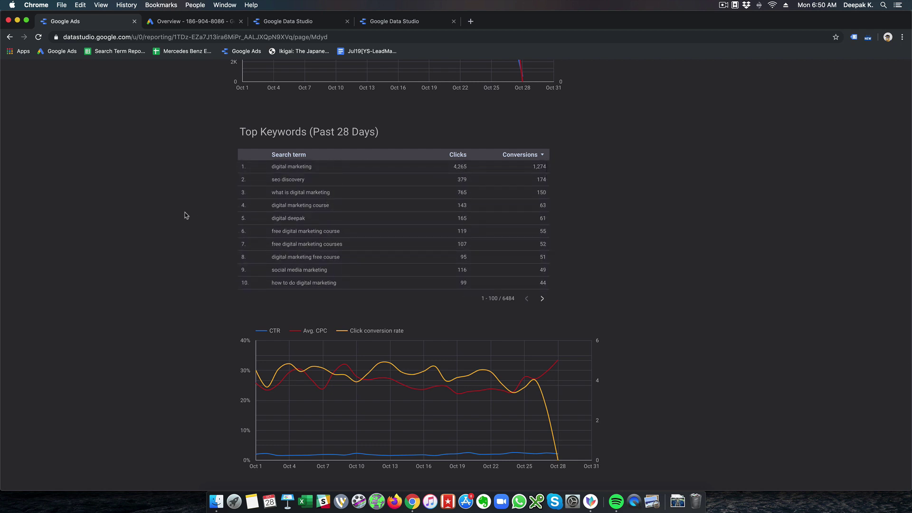
scroll(185, 216, down, 5)
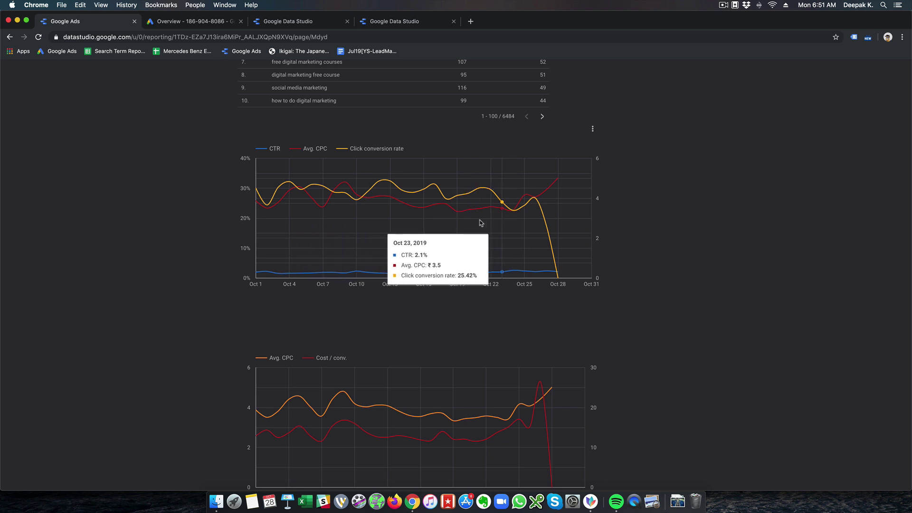
scroll(211, 200, down, 3)
scroll(212, 199, down, 5)
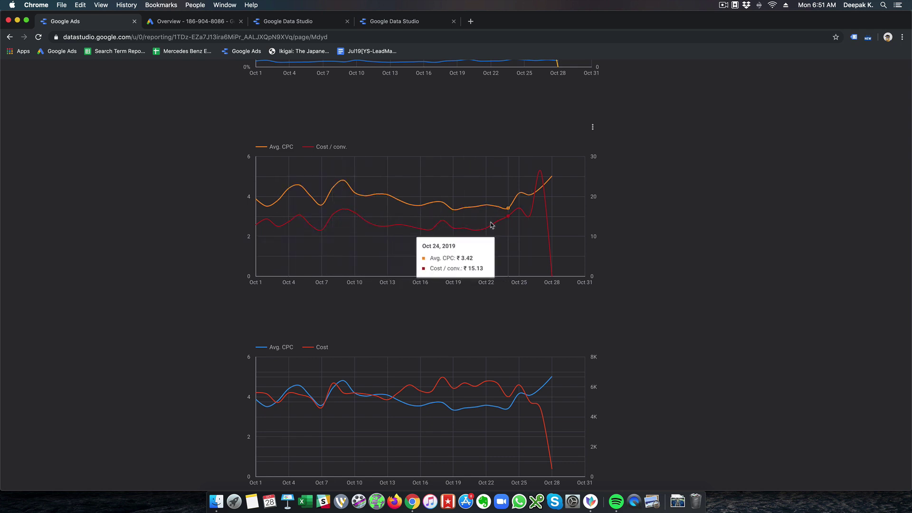
scroll(214, 207, down, 1)
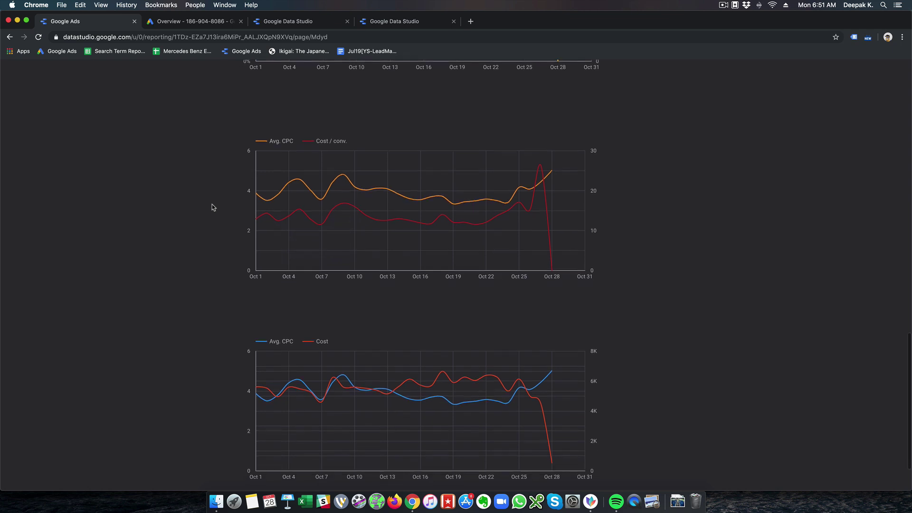
scroll(213, 207, down, 3)
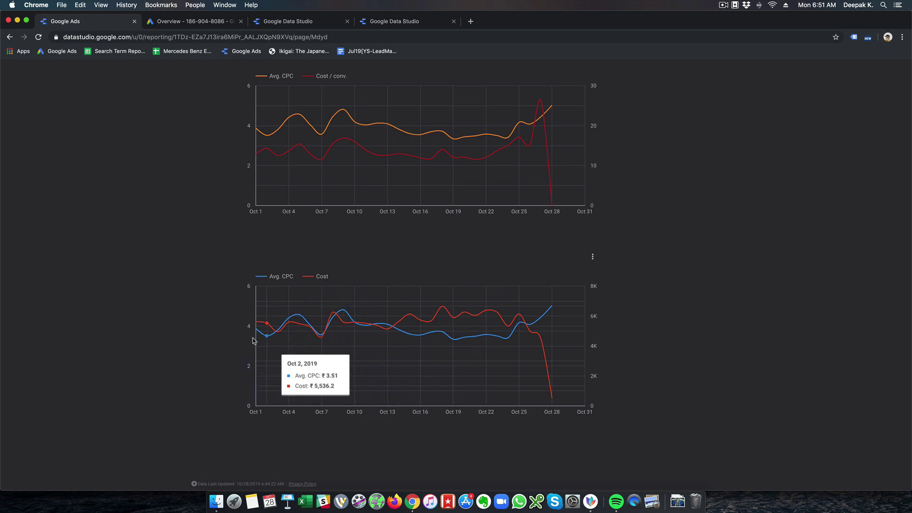
scroll(191, 330, up, 15)
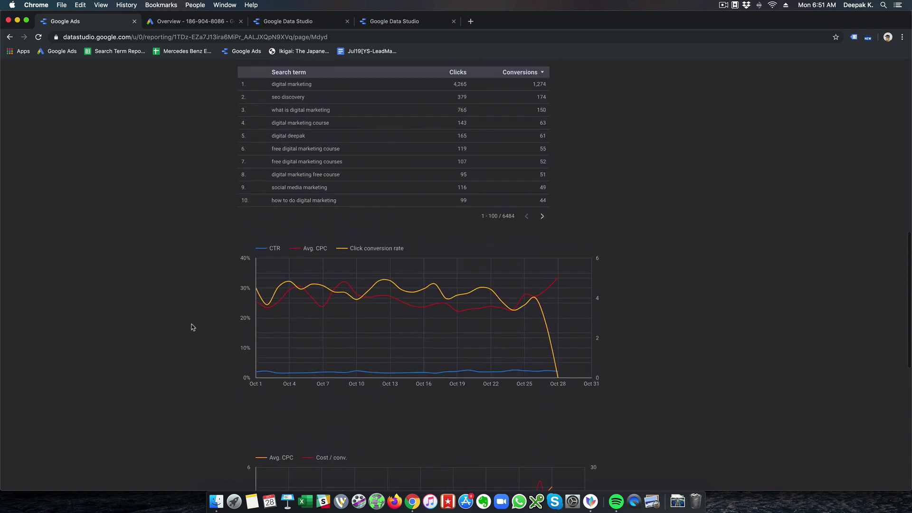
scroll(192, 327, up, 3)
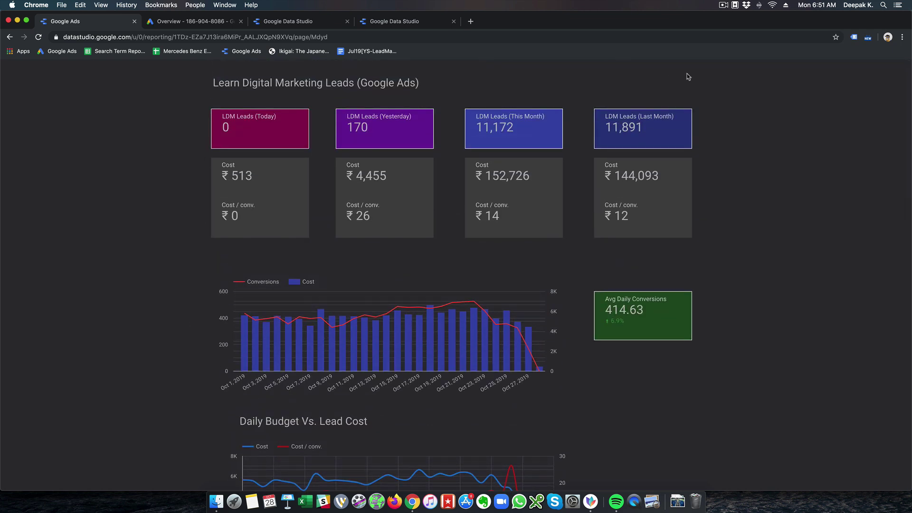
Switch the leads report to edit mode and inspect the LDM Leads (Last Month) scorecard and page settings
mouse_move(693, 70)
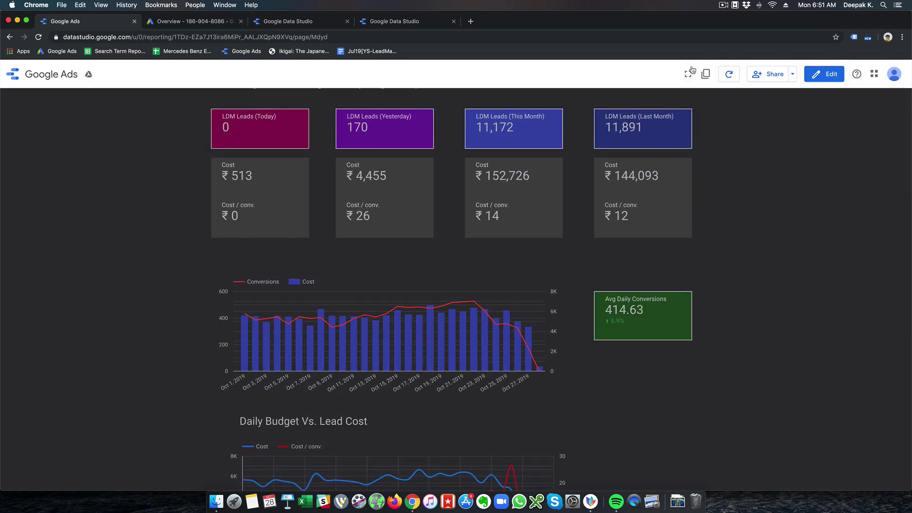
click(825, 74)
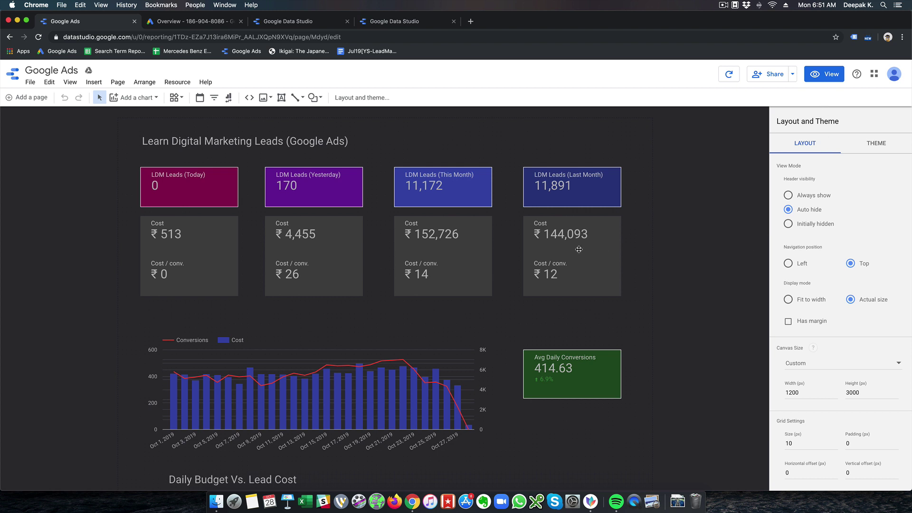
click(587, 200)
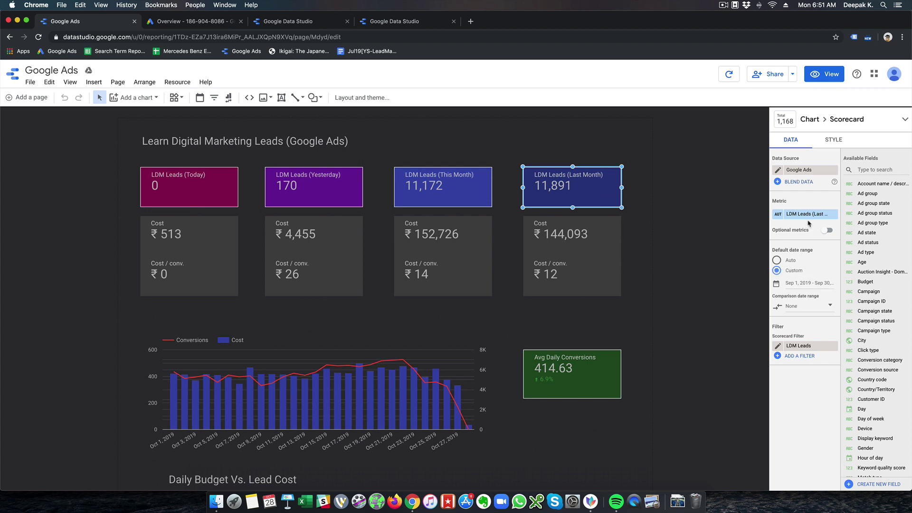
click(708, 179)
scroll(208, 125, down, 15)
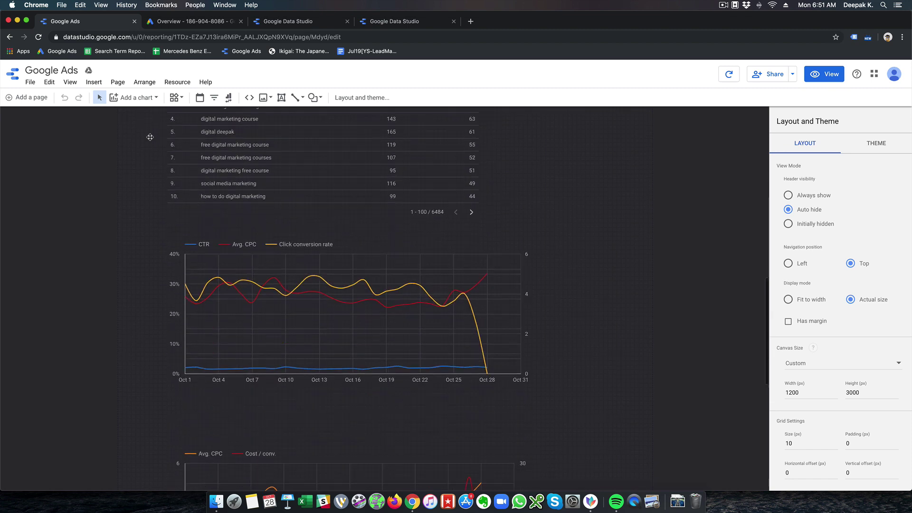
scroll(150, 136, down, 5)
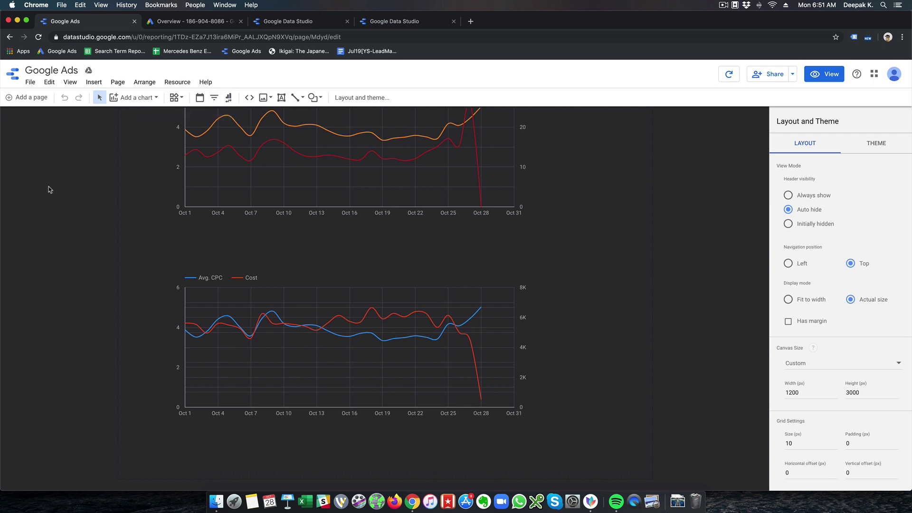
scroll(49, 189, down, 10)
scroll(49, 189, up, 5)
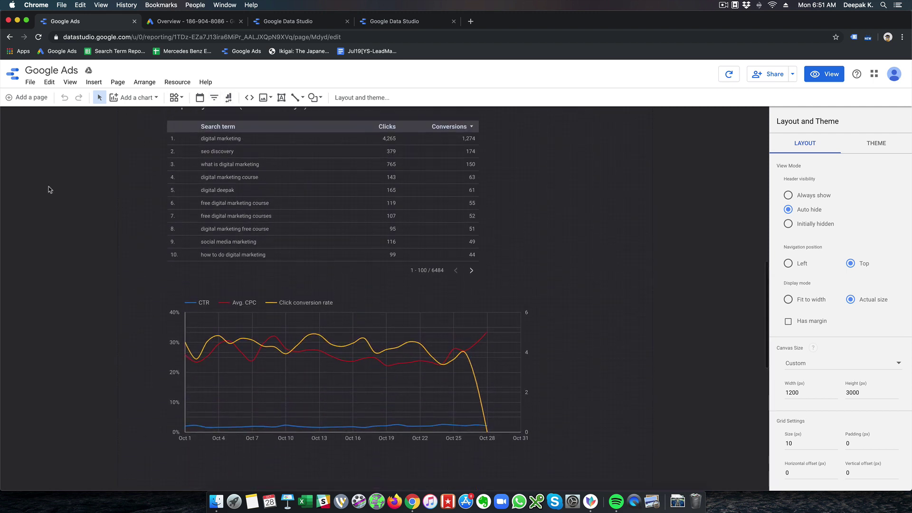
scroll(50, 189, up, 10)
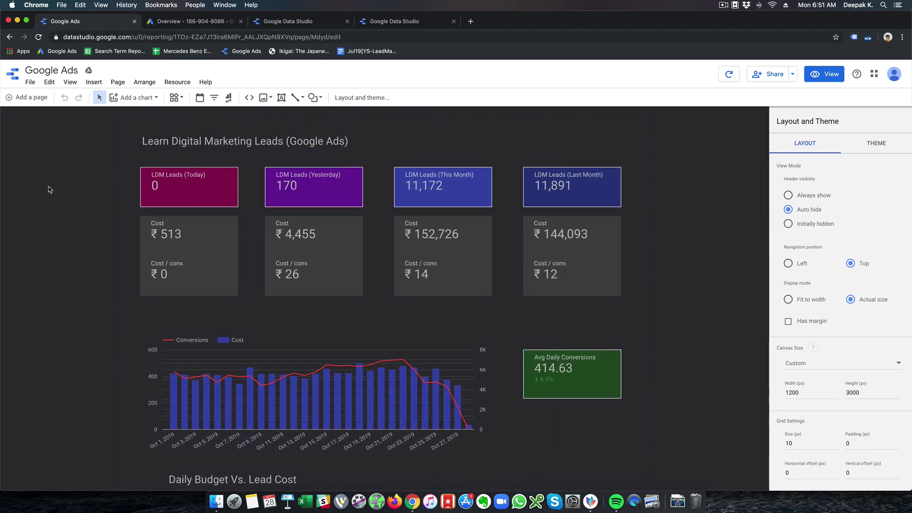
Select the Avg Daily Conversions scorecard and give it a custom default date range
click(612, 378)
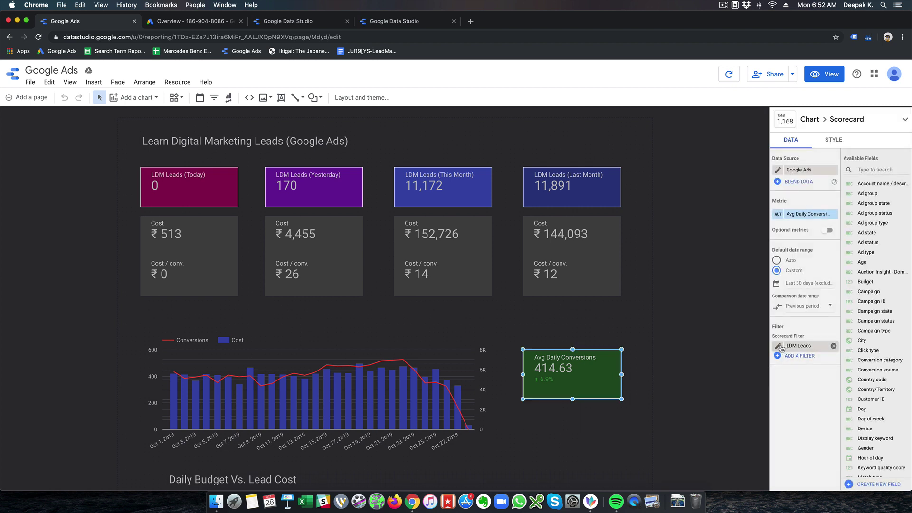
click(689, 345)
click(591, 373)
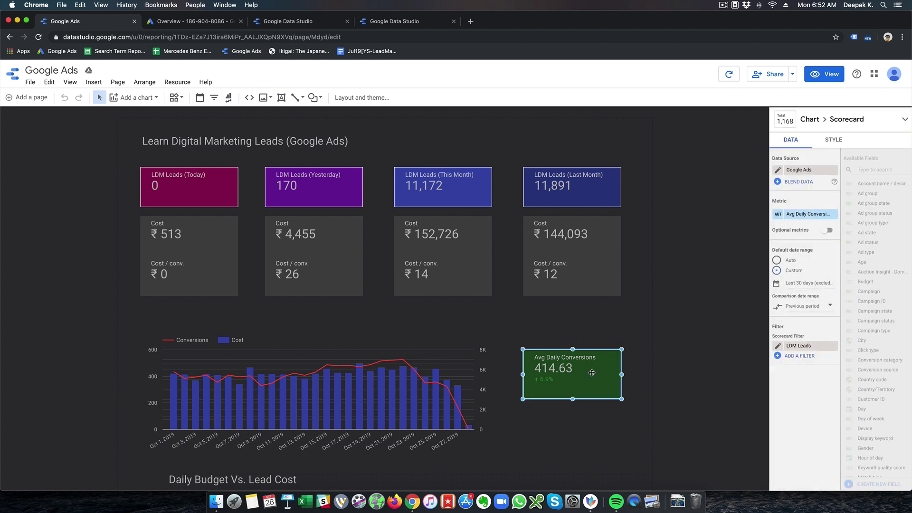
click(777, 271)
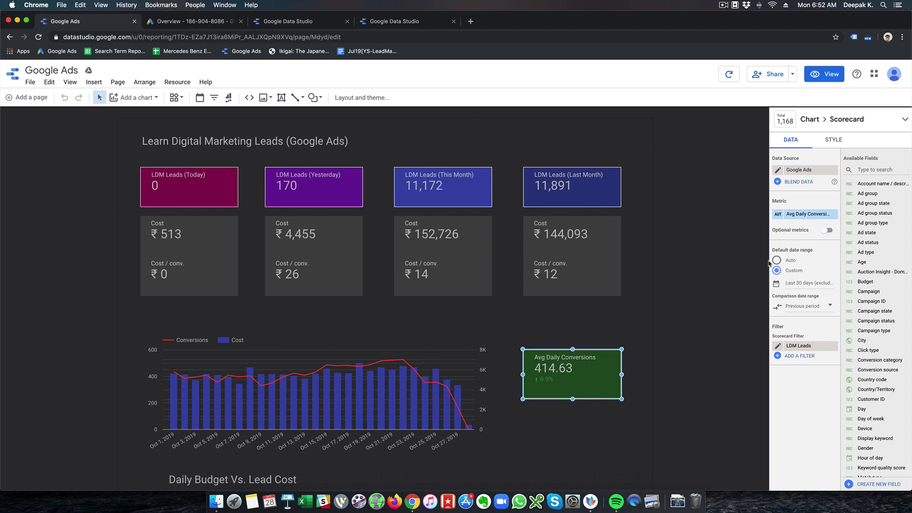
click(682, 261)
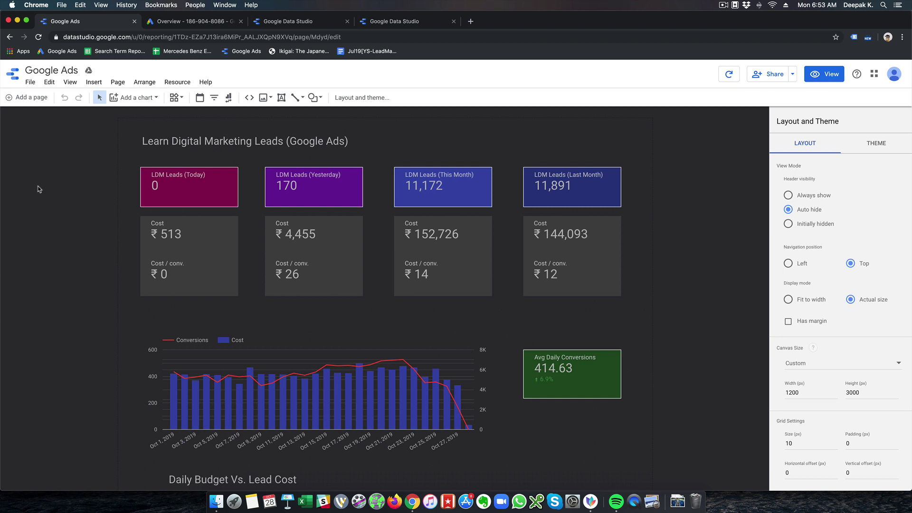
scroll(39, 189, down, 8)
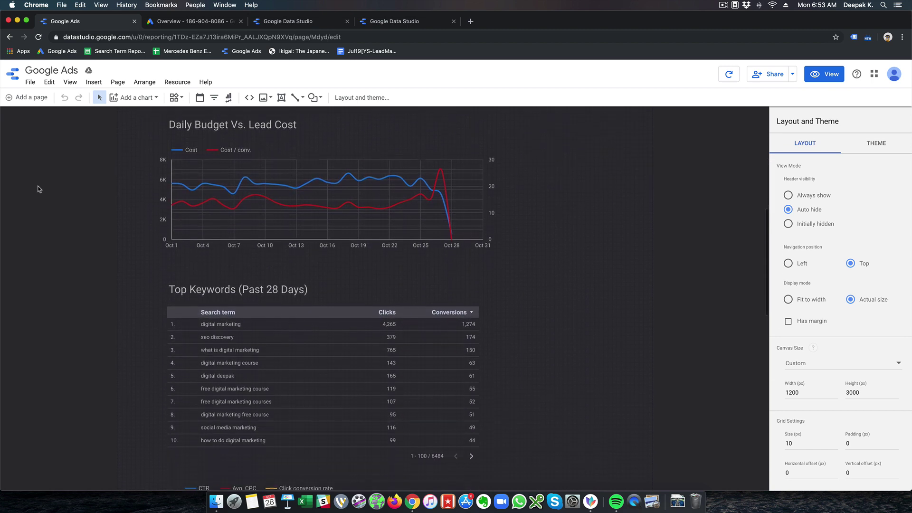
scroll(39, 189, down, 9)
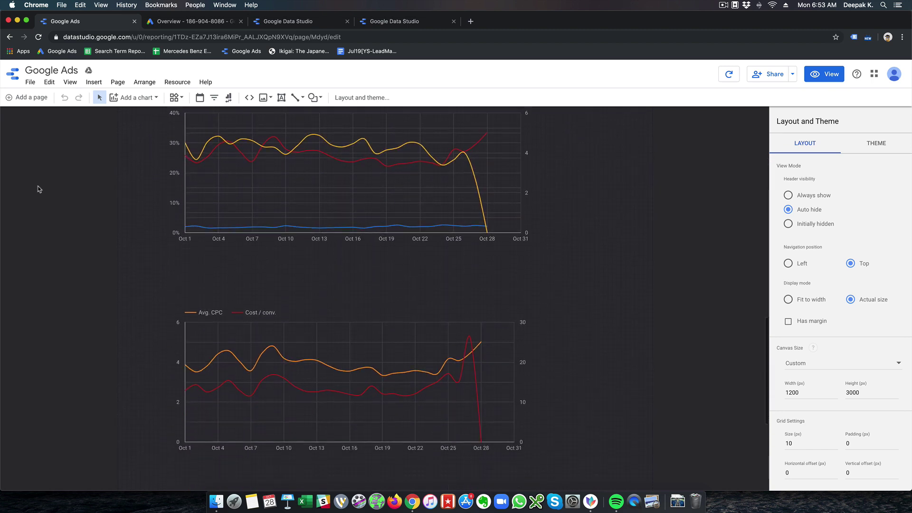
scroll(39, 189, up, 12)
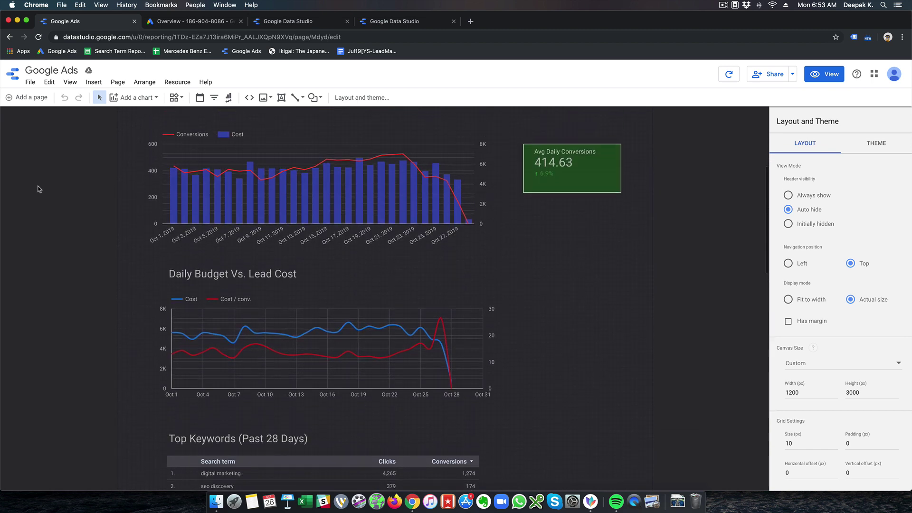
scroll(39, 189, up, 5)
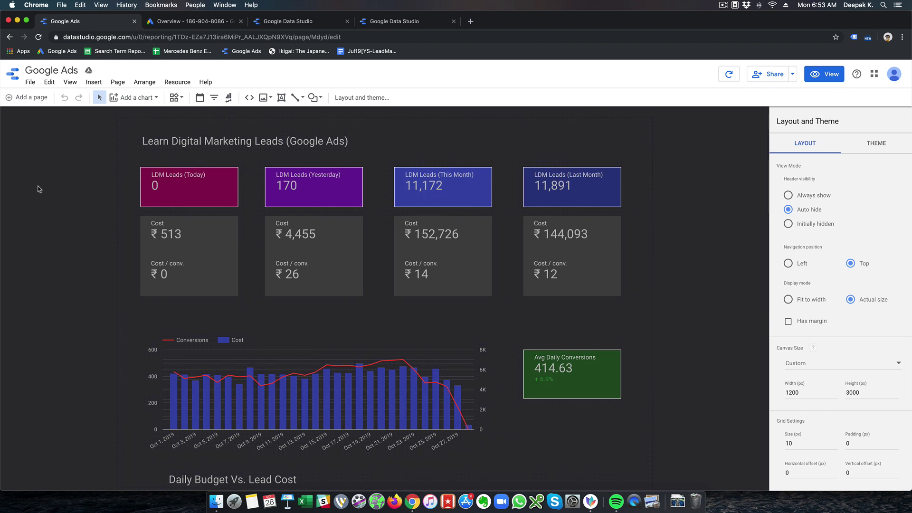